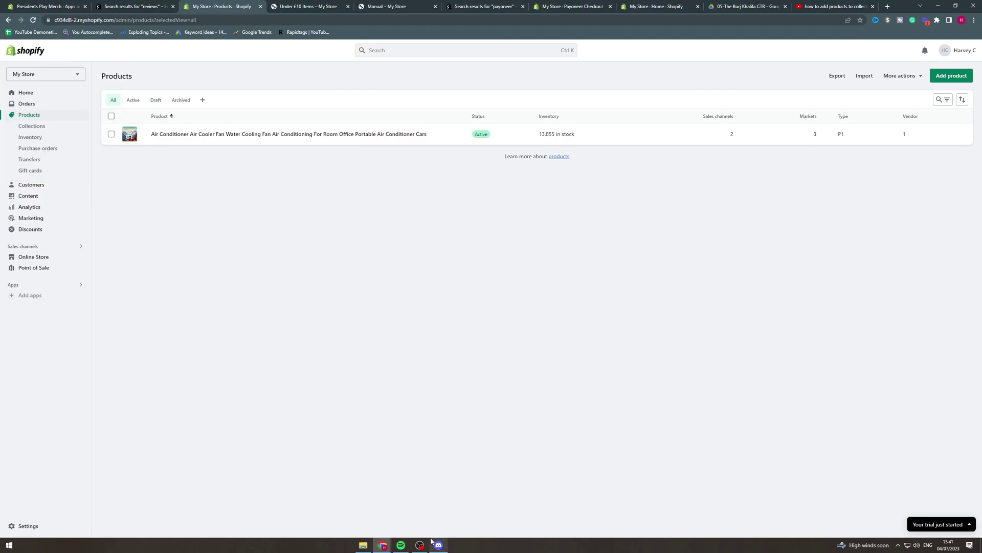
- Go from Home through Apps to the App and sales channel settings page
{"action": "left_click", "coordinate": [419, 545]}
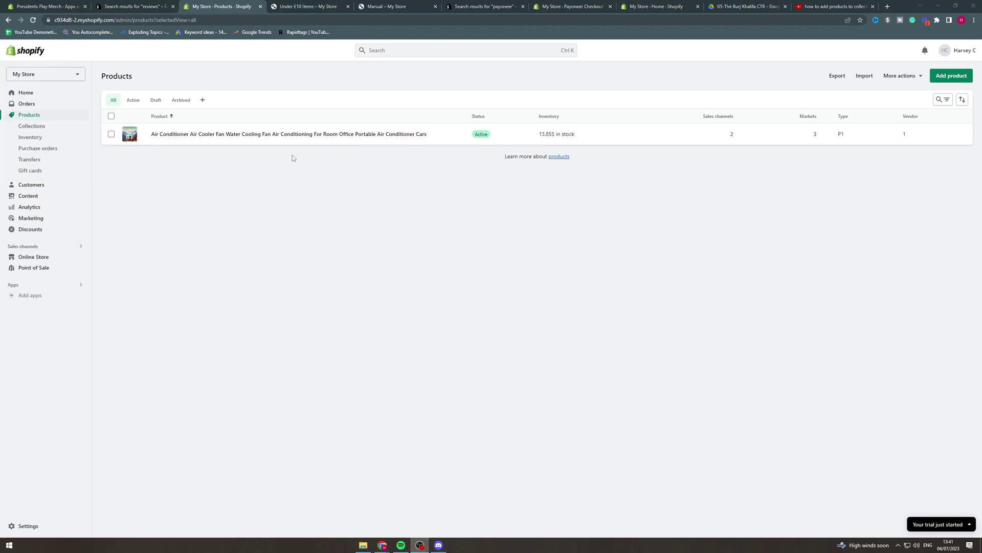
{"action": "left_click", "coordinate": [56, 97]}
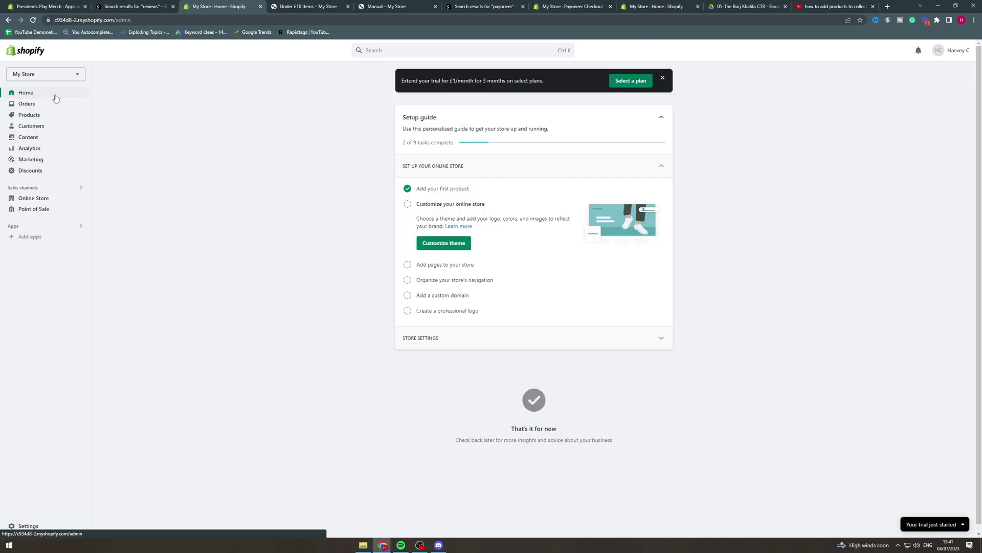
{"action": "left_click", "coordinate": [34, 227]}
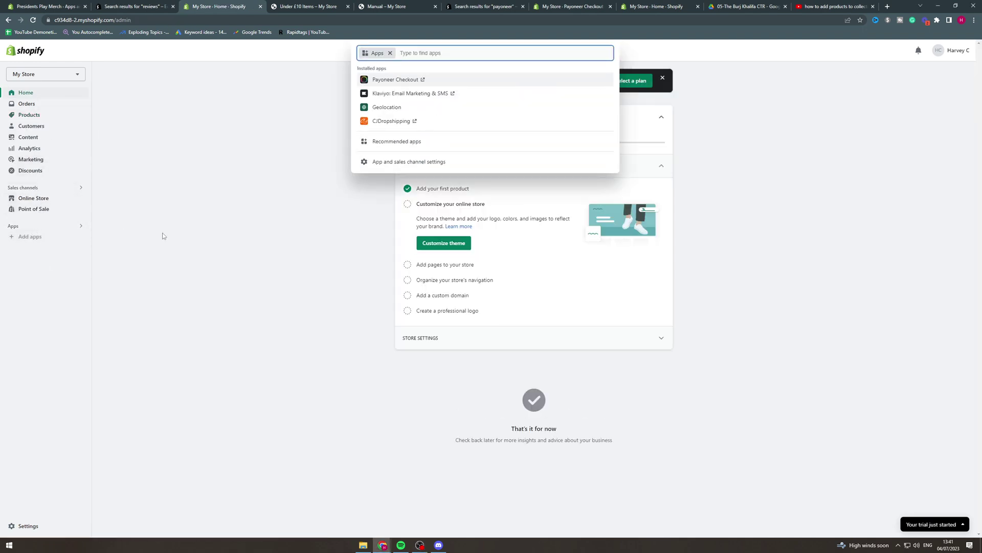
{"action": "left_click", "coordinate": [410, 161]}
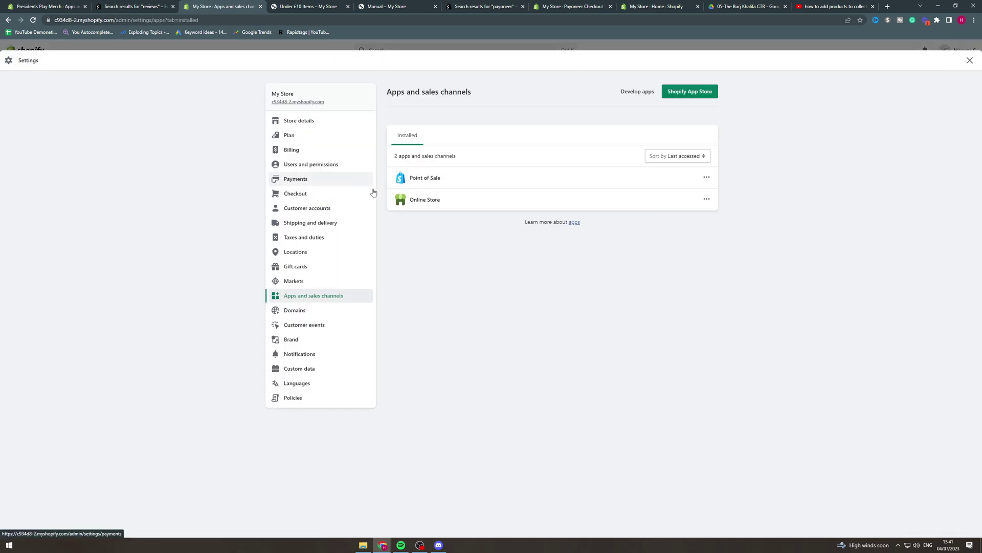
- Open the Shopify App Store in a new tab and search for 'tracking' apps
{"action": "left_click", "coordinate": [675, 96]}
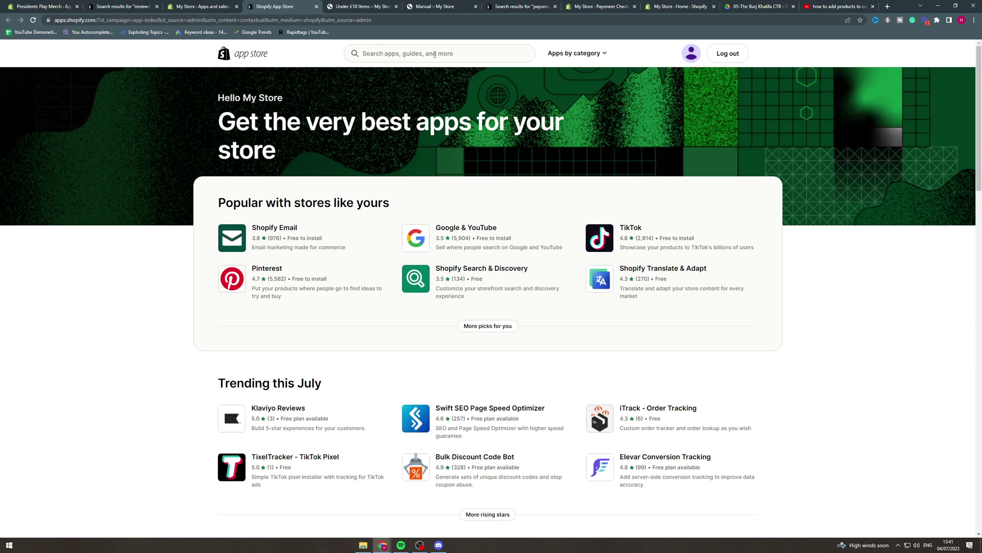
{"action": "left_click", "coordinate": [434, 54]}
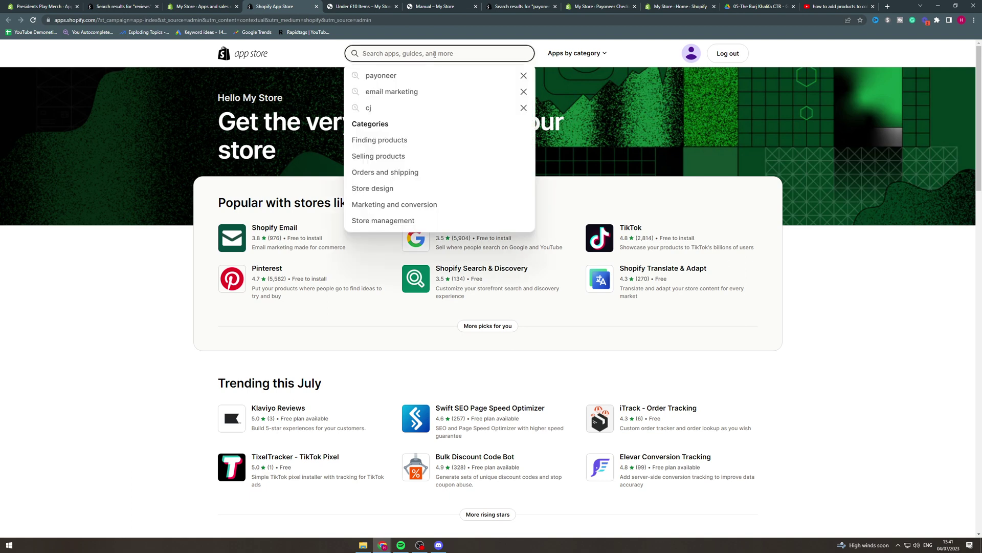
{"action": "type", "text": "tracki"}
{"action": "type", "text": "ng"}
{"action": "key", "text": "Return"}
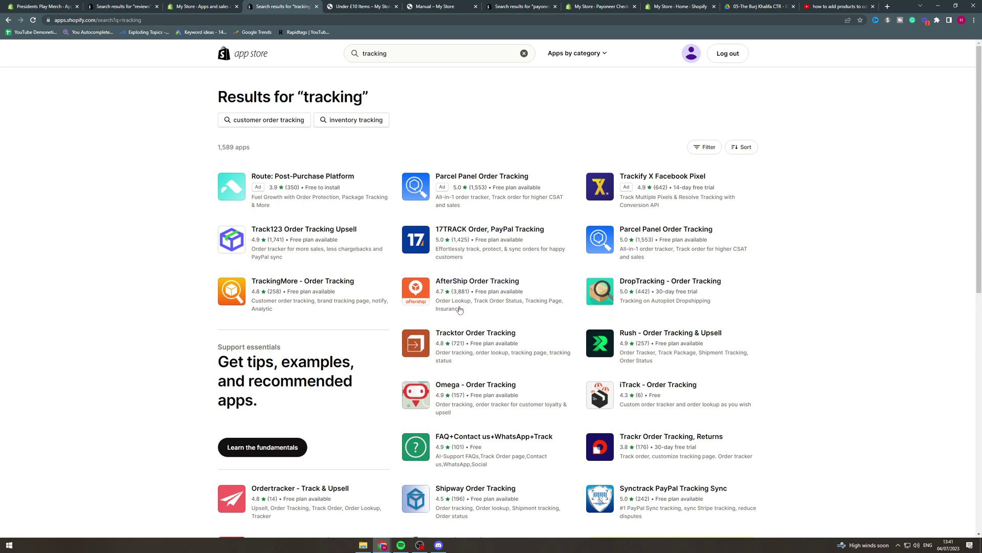
- Open the Tracktor Order Tracking listing, add it and approve the install
{"action": "left_click", "coordinate": [473, 334]}
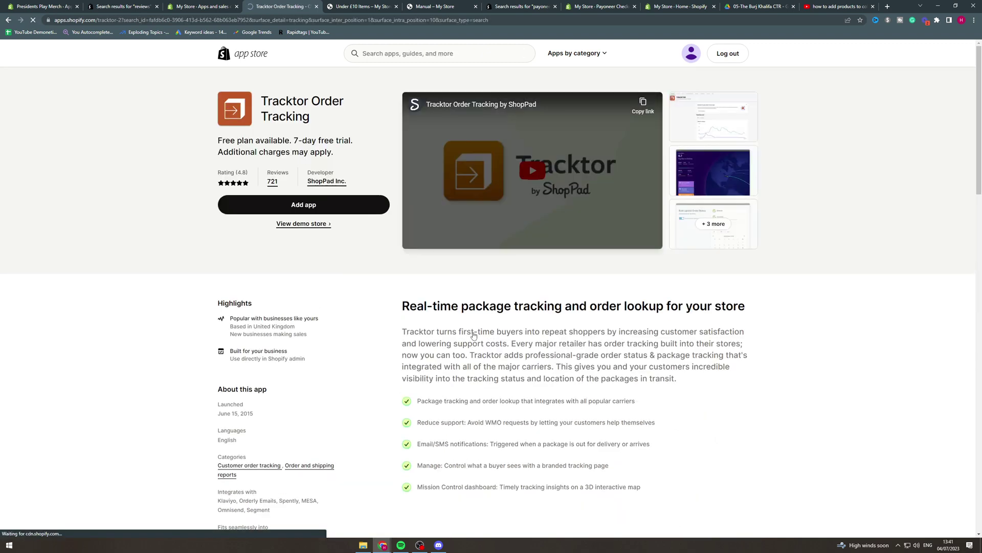
{"action": "left_click", "coordinate": [322, 209]}
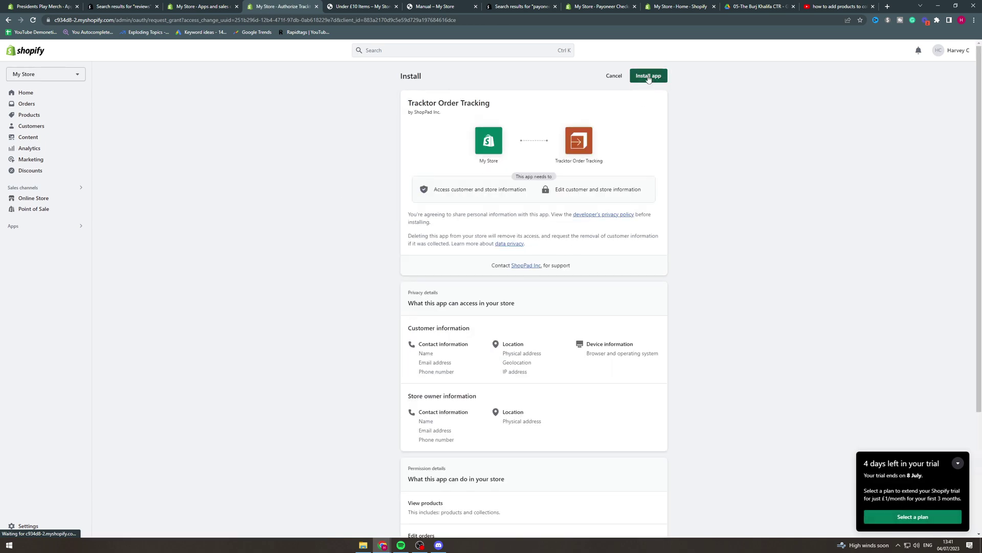
{"action": "left_click", "coordinate": [648, 77]}
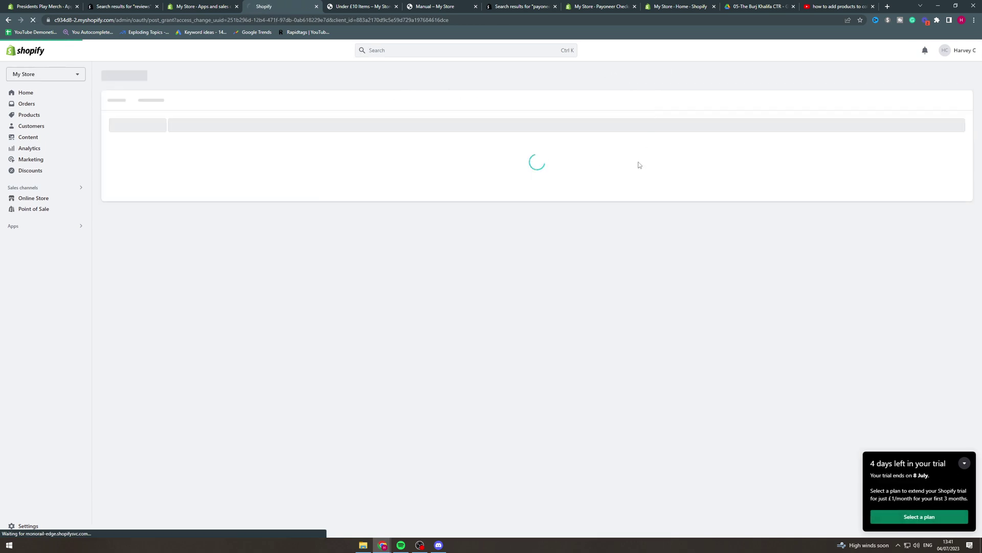
- Dismiss the trial reminder and select Tracktor's Free plan
{"action": "left_click", "coordinate": [964, 460]}
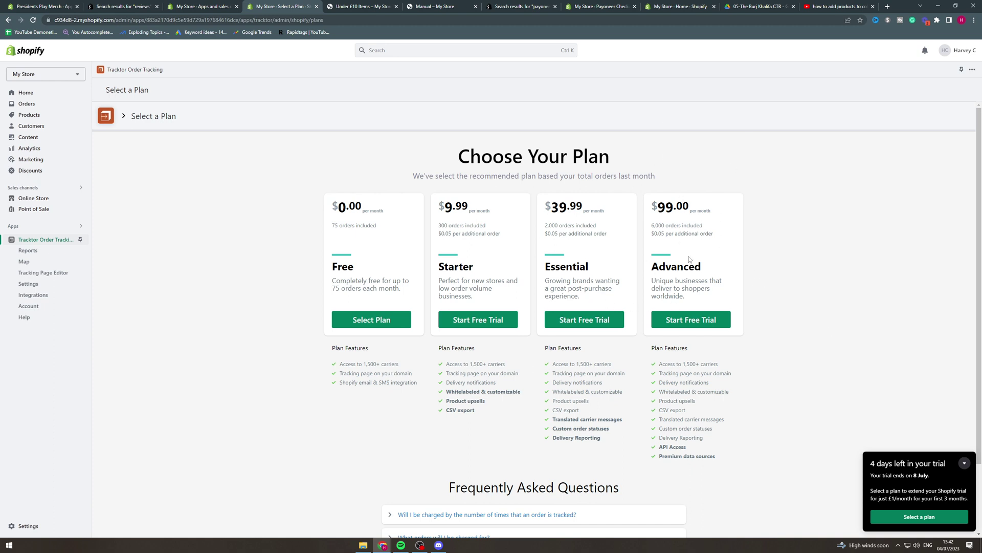
{"action": "scroll", "coordinate": [675, 287], "scroll_direction": "down", "scroll_amount": 1}
{"action": "scroll", "coordinate": [665, 236], "scroll_direction": "up", "scroll_amount": 1}
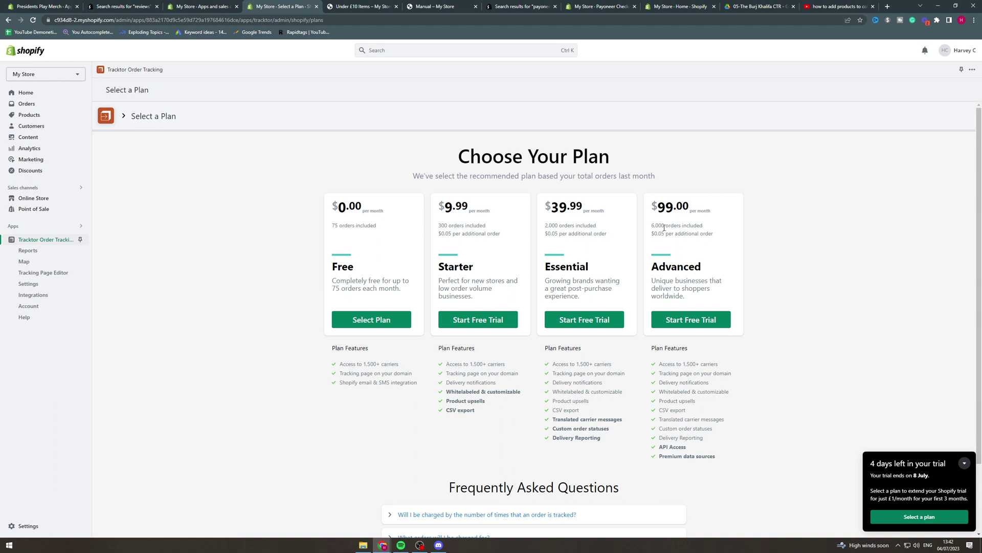
{"action": "left_click", "coordinate": [386, 324]}
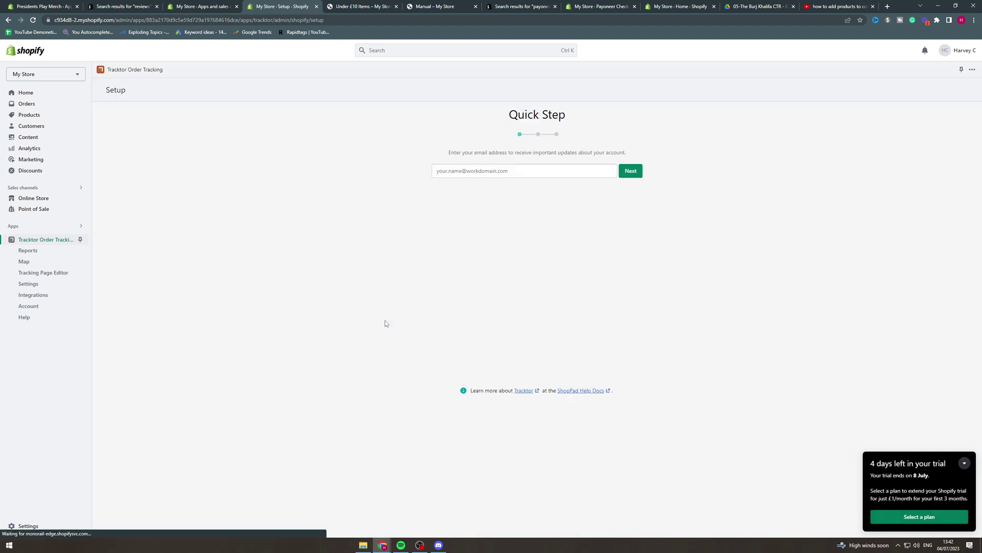
- Enter the account email and finish the wizard with drop-shipping tracking disabled
{"action": "left_click", "coordinate": [964, 463]}
{"action": "left_click", "coordinate": [533, 172]}
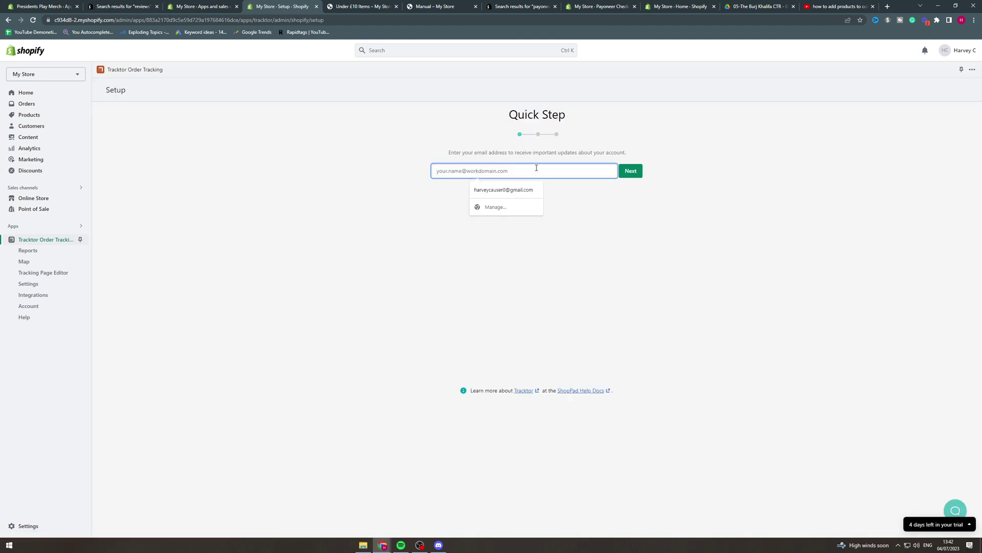
{"action": "left_click", "coordinate": [543, 152]}
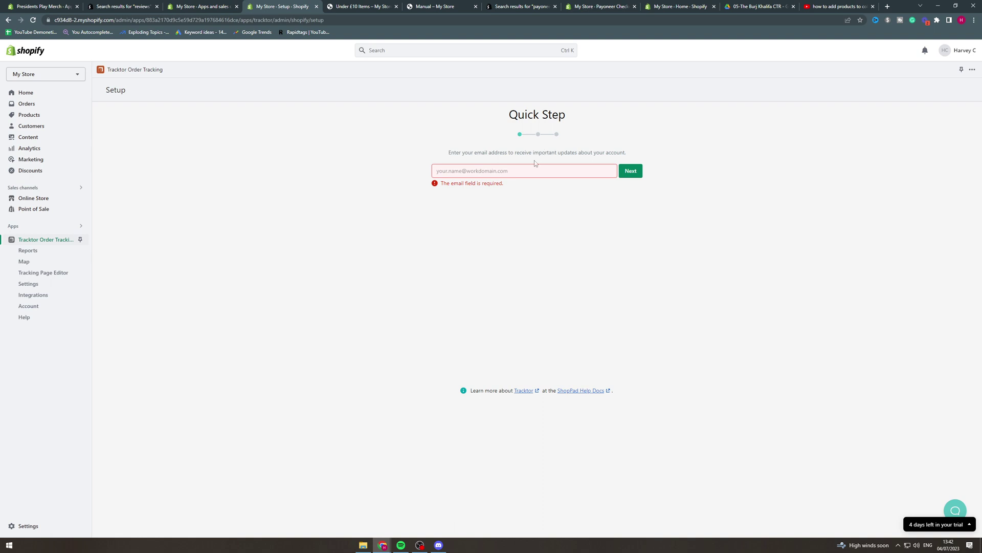
{"action": "left_click", "coordinate": [526, 171]}
{"action": "left_click", "coordinate": [504, 191]}
{"action": "left_click", "coordinate": [631, 170]}
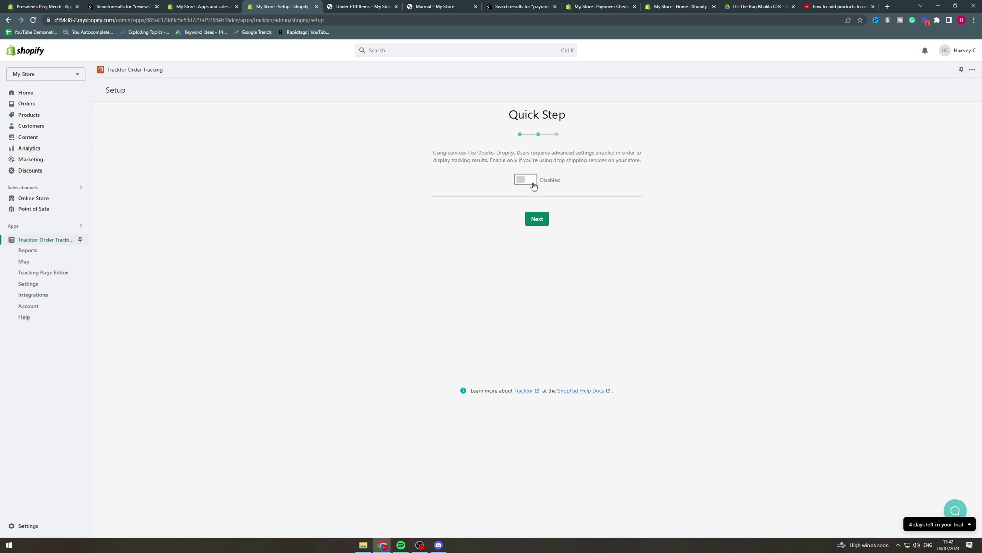
{"action": "left_click", "coordinate": [538, 219]}
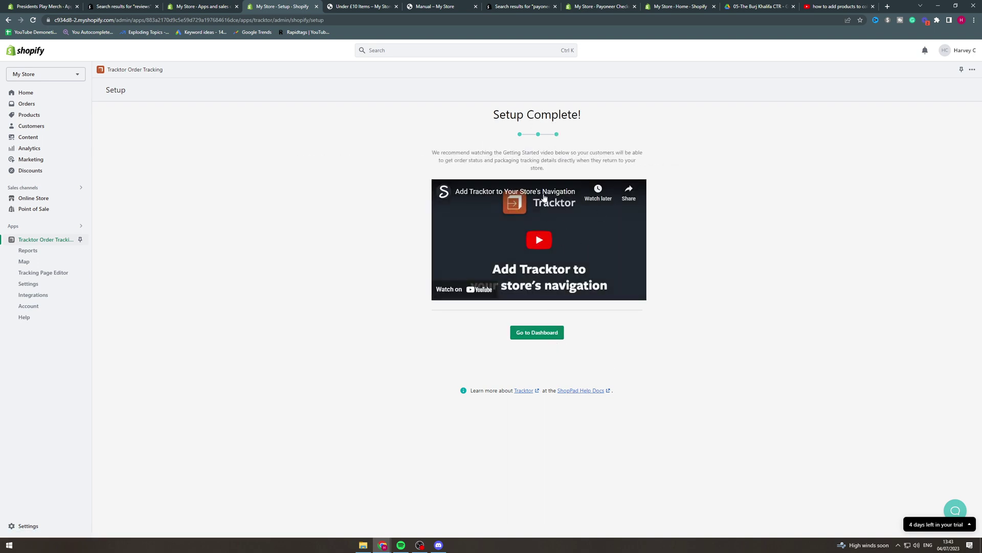
- Open the Tracktor dashboard, dismiss the expert install notice and skim its status and tutorials
{"action": "left_click", "coordinate": [535, 331]}
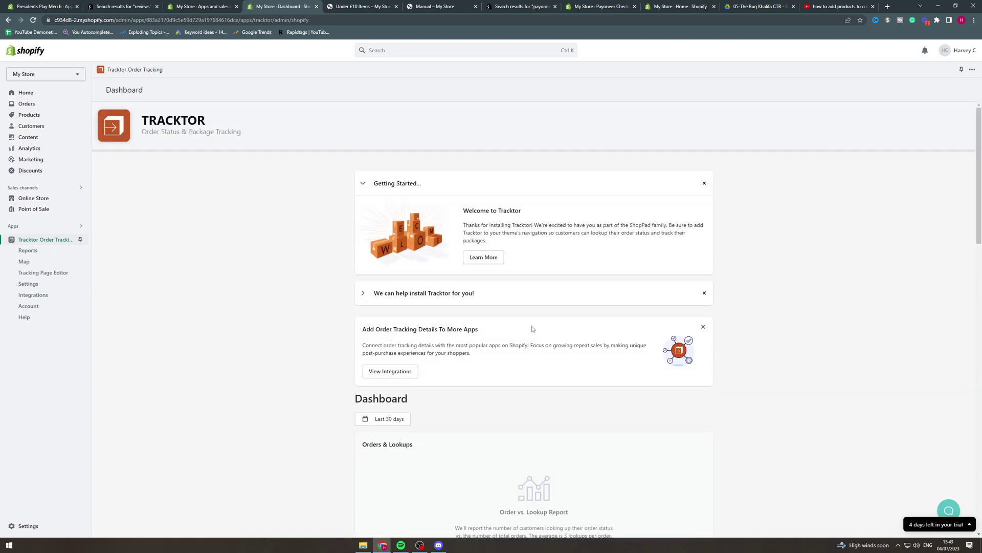
{"action": "scroll", "coordinate": [358, 219], "scroll_direction": "down", "scroll_amount": 3}
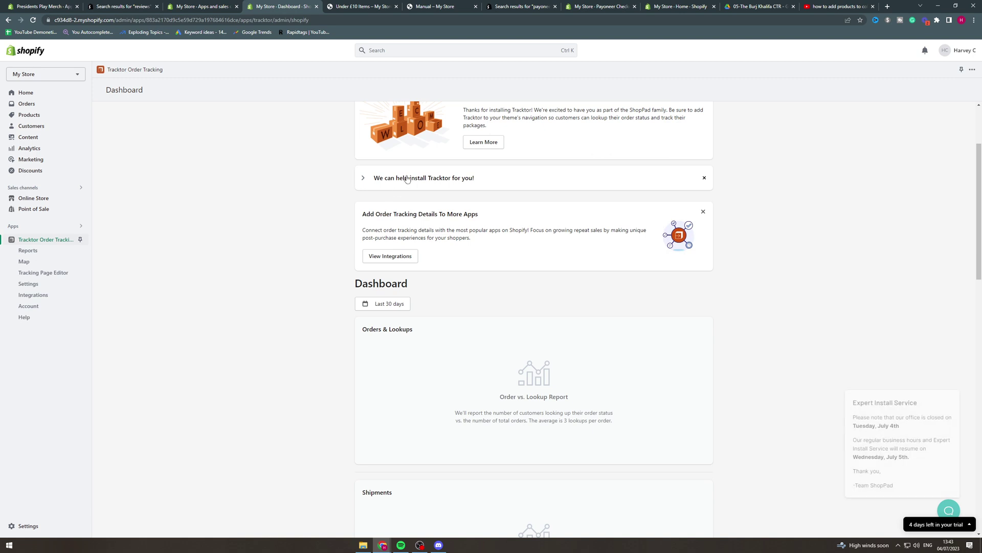
{"action": "mouse_move", "coordinate": [901, 437]}
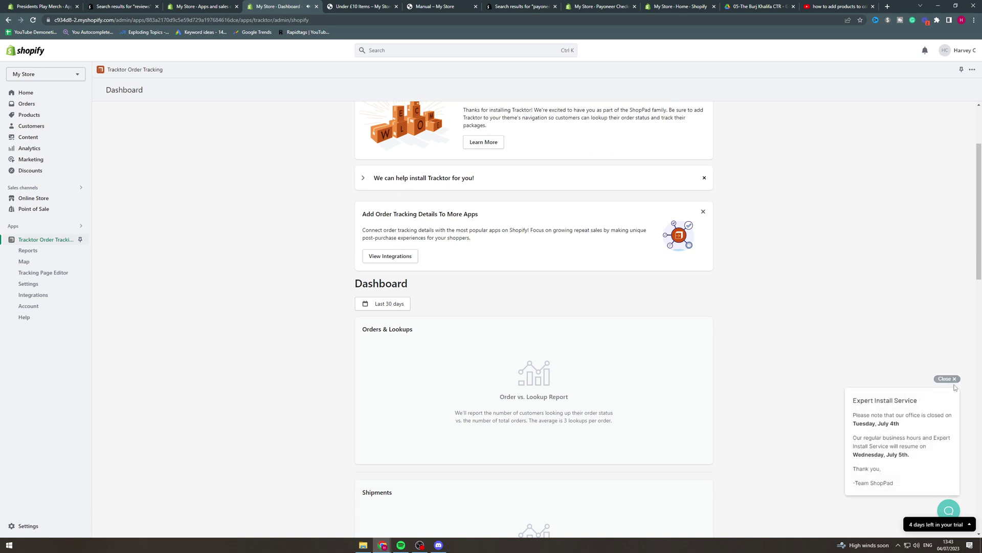
{"action": "left_click", "coordinate": [951, 381]}
{"action": "left_click", "coordinate": [432, 177]}
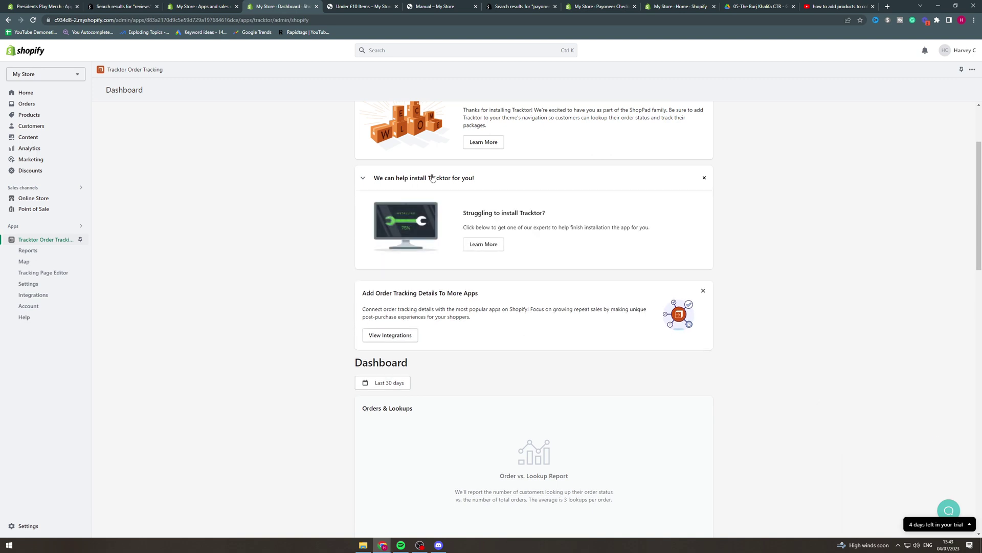
{"action": "left_click", "coordinate": [429, 177]}
{"action": "scroll", "coordinate": [427, 205], "scroll_direction": "down", "scroll_amount": 3}
{"action": "scroll", "coordinate": [427, 205], "scroll_direction": "down", "scroll_amount": 5}
{"action": "scroll", "coordinate": [427, 207], "scroll_direction": "down", "scroll_amount": 5}
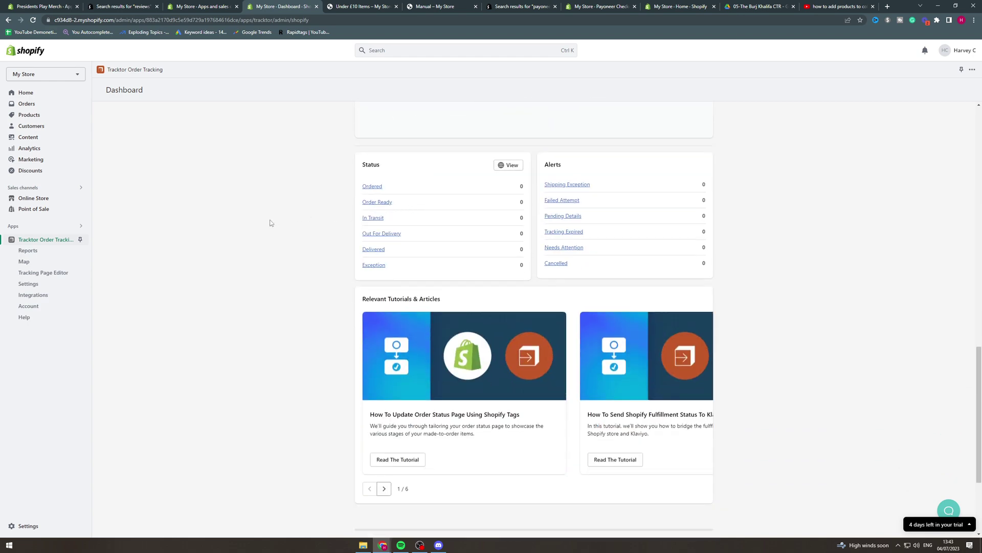
{"action": "scroll", "coordinate": [358, 241], "scroll_direction": "up", "scroll_amount": 15}
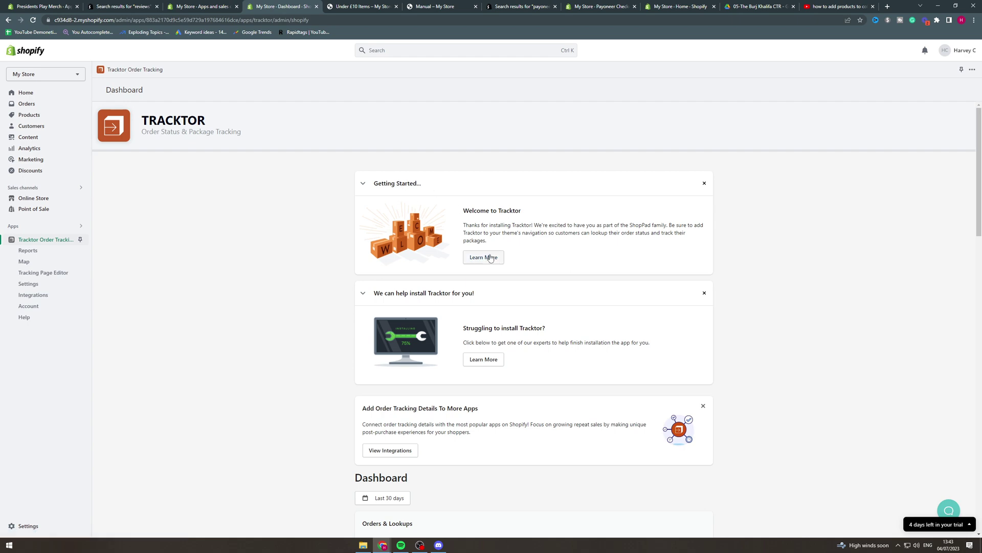
- Open the Tracktor navigation guide and copy the /apps/tracktor/track link
{"action": "left_click", "coordinate": [490, 257]}
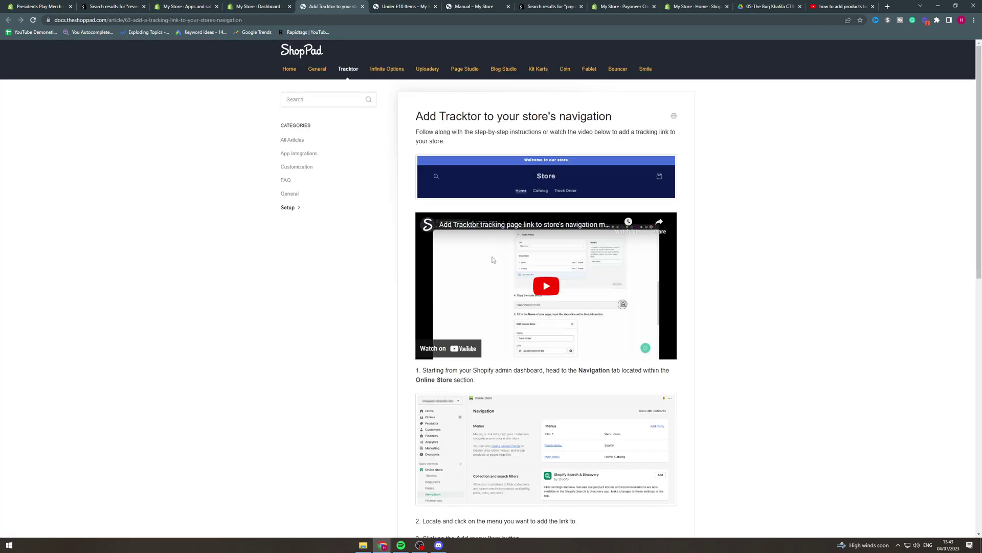
{"action": "scroll", "coordinate": [492, 258], "scroll_direction": "down", "scroll_amount": 5}
{"action": "scroll", "coordinate": [490, 252], "scroll_direction": "down", "scroll_amount": 2}
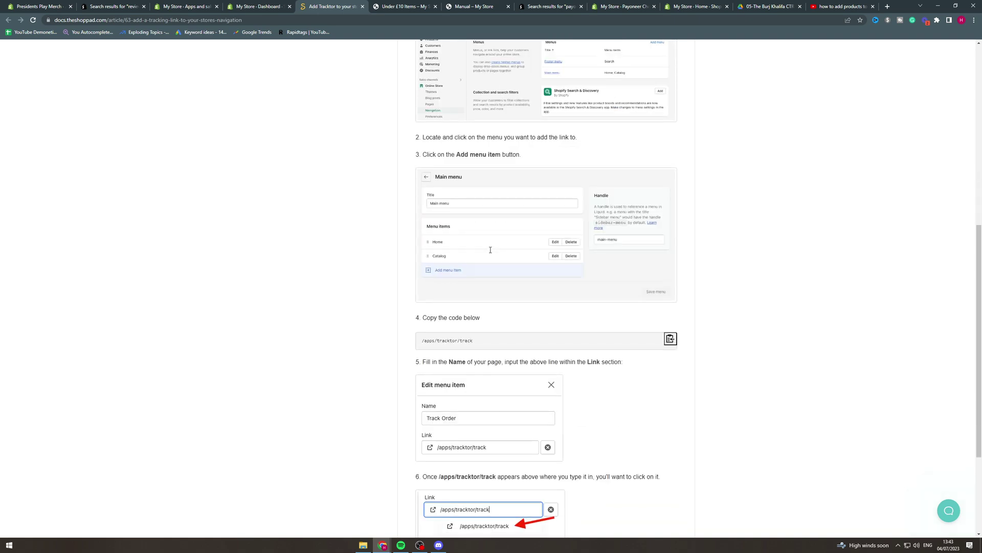
{"action": "scroll", "coordinate": [490, 246], "scroll_direction": "up", "scroll_amount": 2}
{"action": "scroll", "coordinate": [499, 261], "scroll_direction": "down", "scroll_amount": 3}
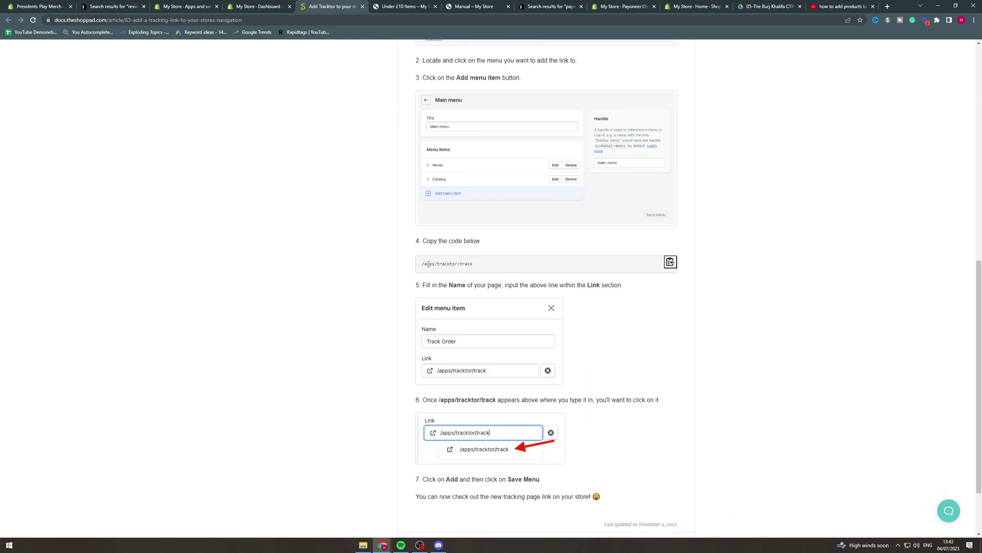
{"action": "left_click", "coordinate": [670, 263]}
- Go back to the admin and open the Online Store Main menu for editing
{"action": "left_click", "coordinate": [259, 5]}
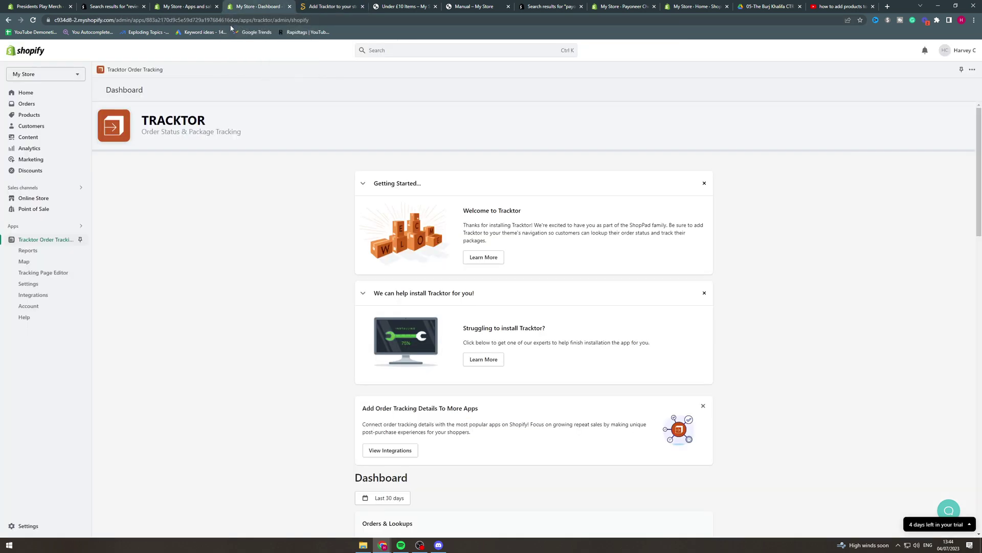
{"action": "left_click", "coordinate": [186, 6]}
{"action": "key", "text": "Escape"}
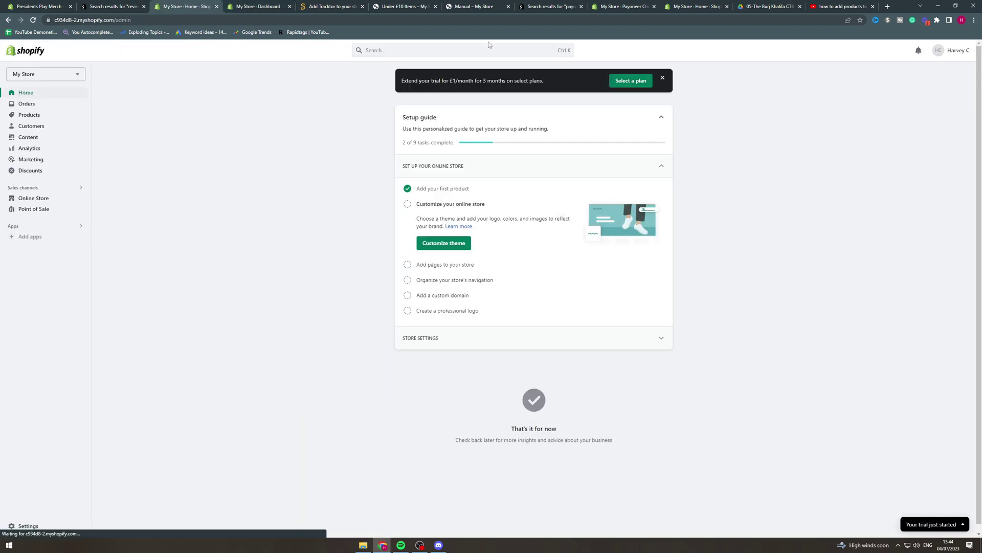
{"action": "left_click", "coordinate": [53, 200]}
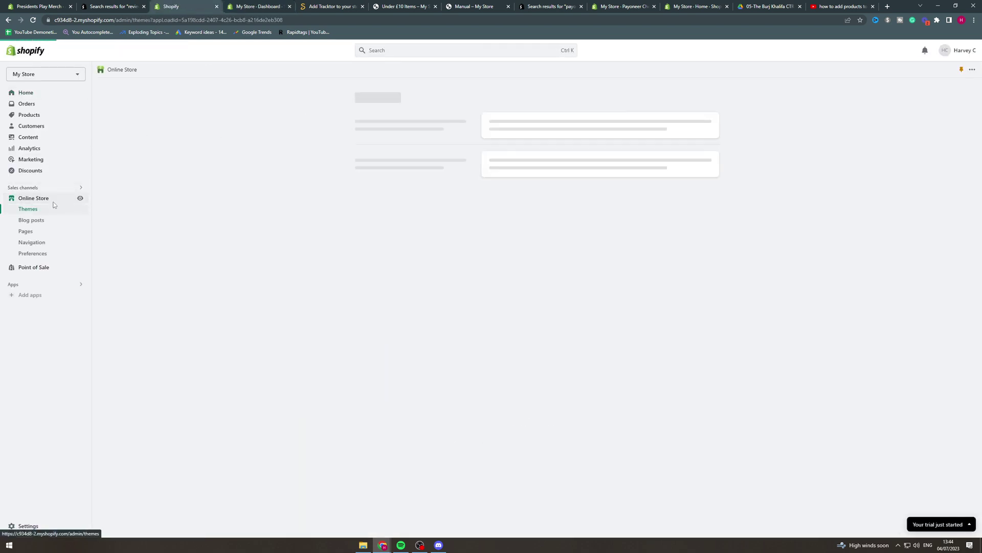
{"action": "left_click", "coordinate": [32, 242]}
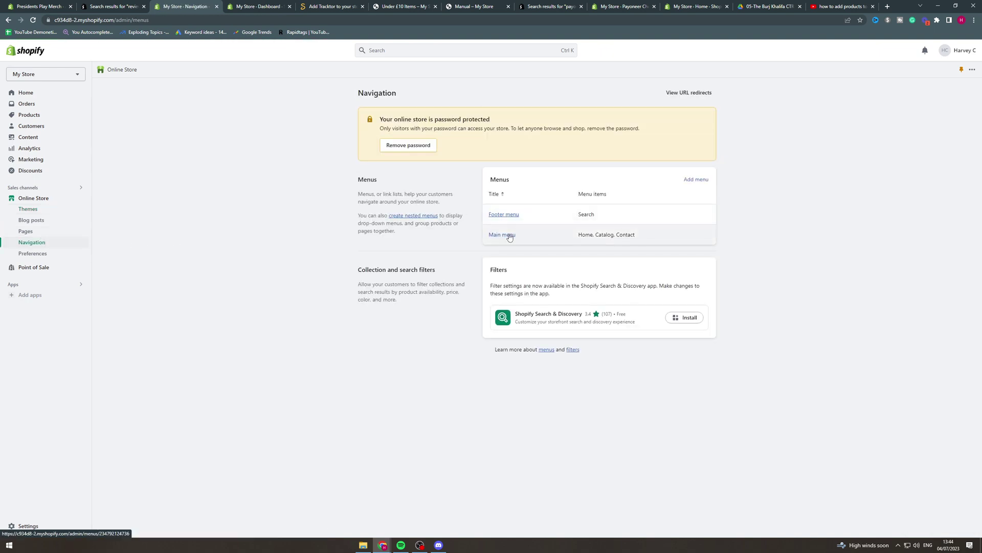
{"action": "left_click", "coordinate": [505, 235]}
- Add a 'Track Your Order' item linking to /apps/tracktor/track and save the menu
{"action": "left_click", "coordinate": [395, 257]}
{"action": "type", "text": "Track Your Order"}
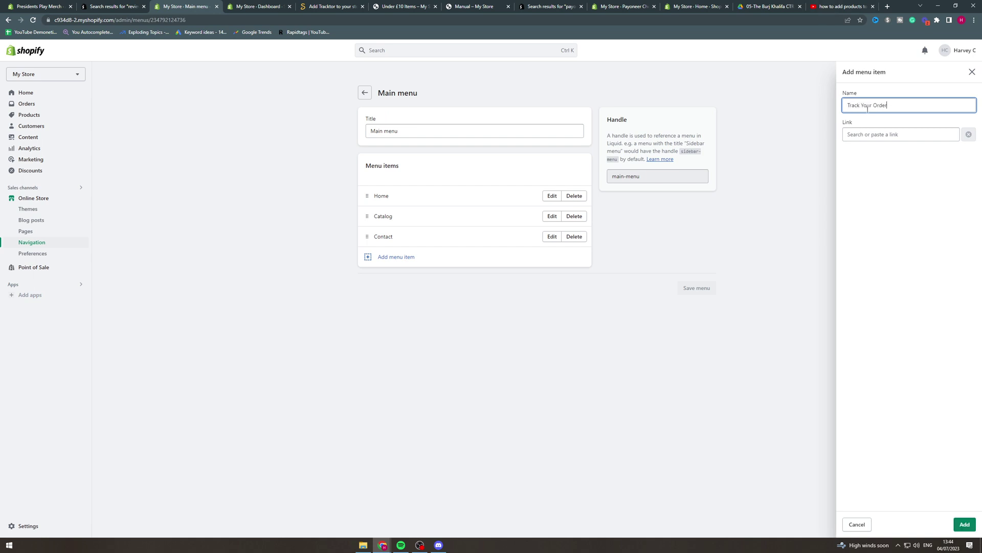
{"action": "left_click", "coordinate": [875, 131]}
{"action": "left_click", "coordinate": [871, 137]}
{"action": "type", "text": "/apps/tracktor/track"}
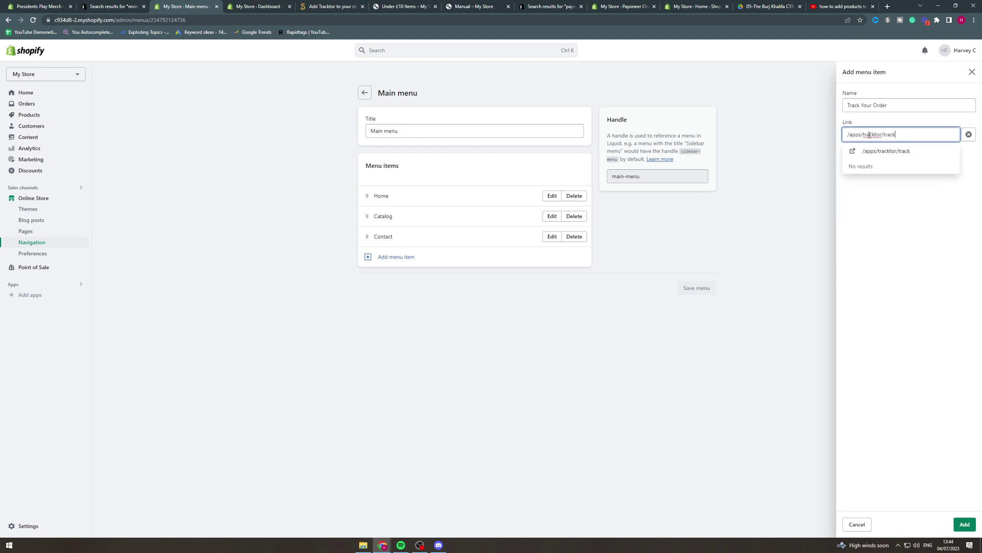
{"action": "left_click", "coordinate": [871, 151]}
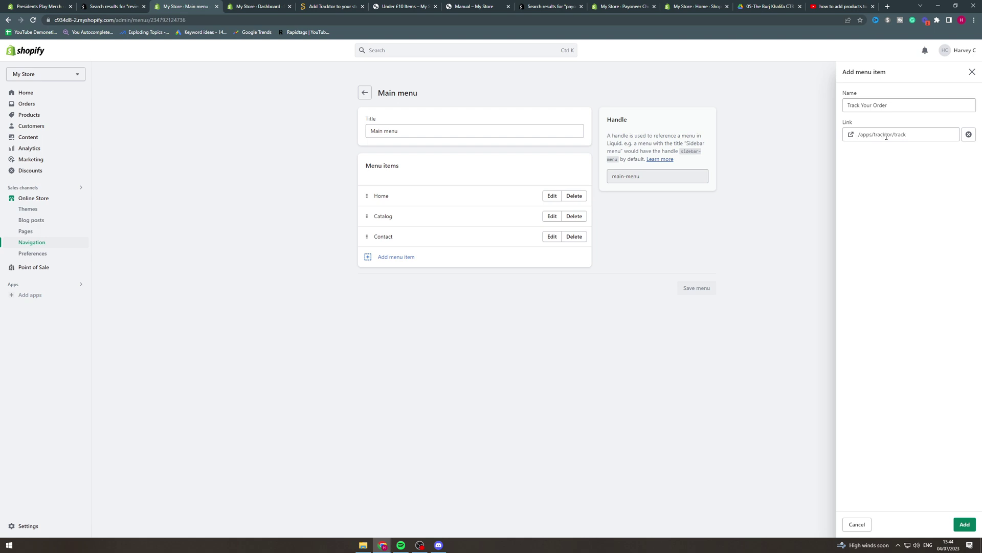
{"action": "left_click", "coordinate": [964, 524]}
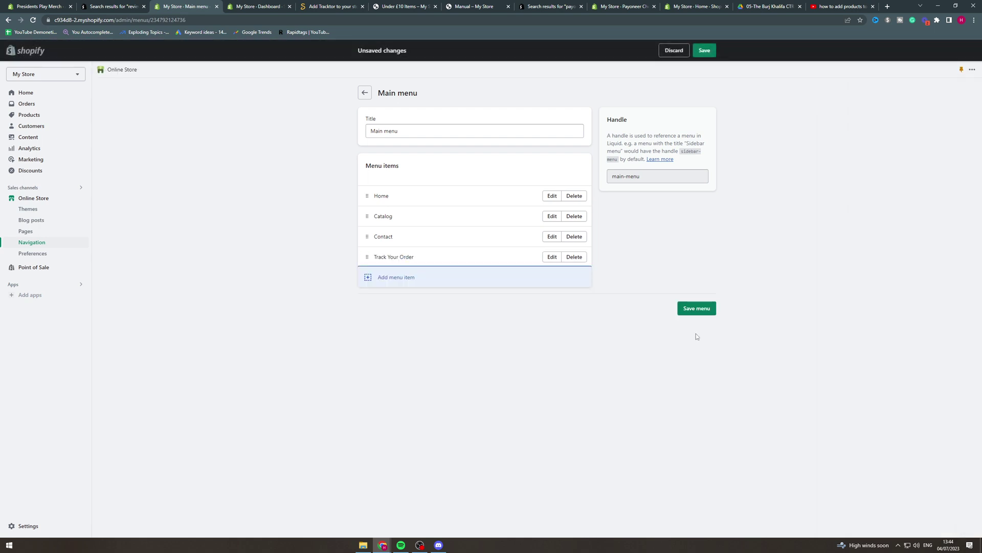
{"action": "left_click", "coordinate": [688, 308]}
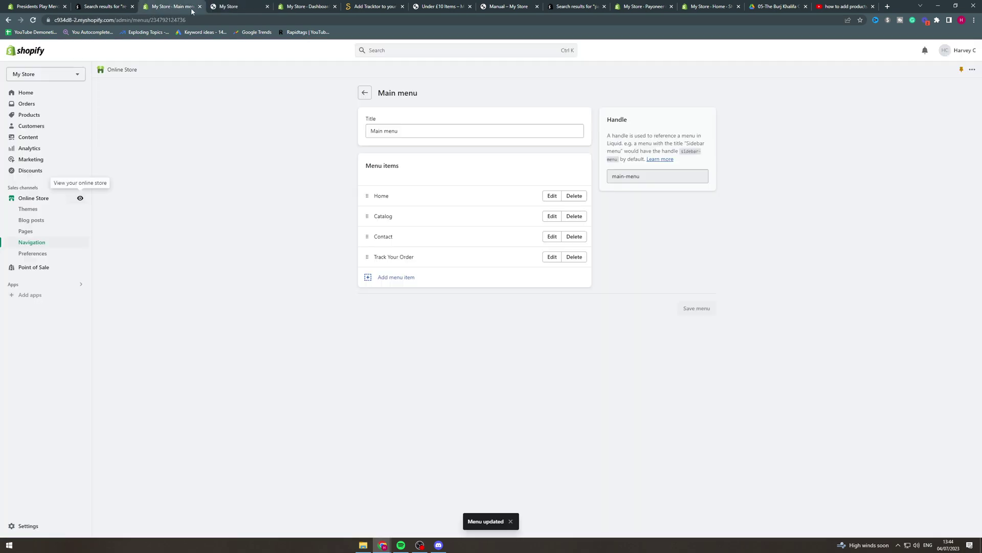
- Reload the storefront, open its Track Your Order lookup page, then return to the admin
{"action": "left_click", "coordinate": [242, 5]}
{"action": "key", "text": "F5"}
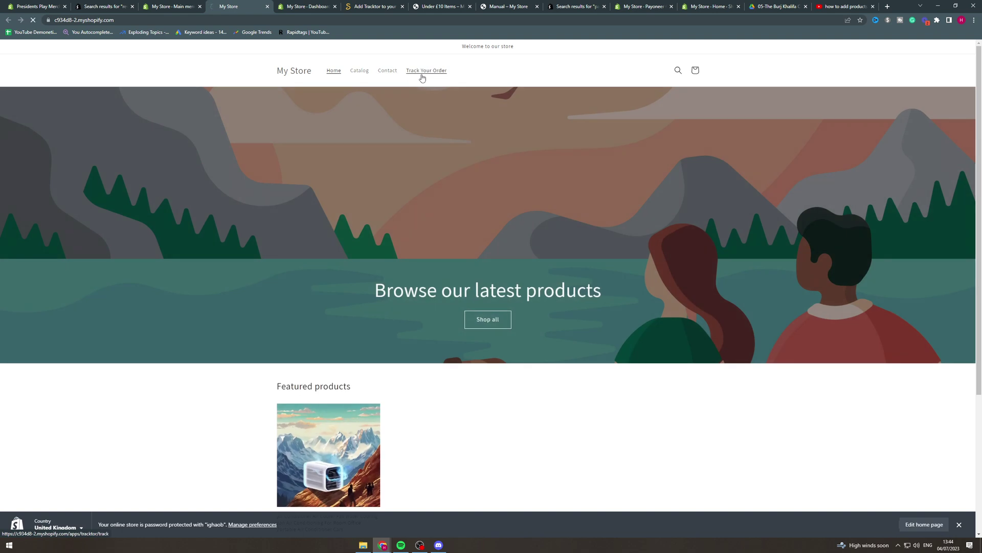
{"action": "left_click", "coordinate": [422, 71]}
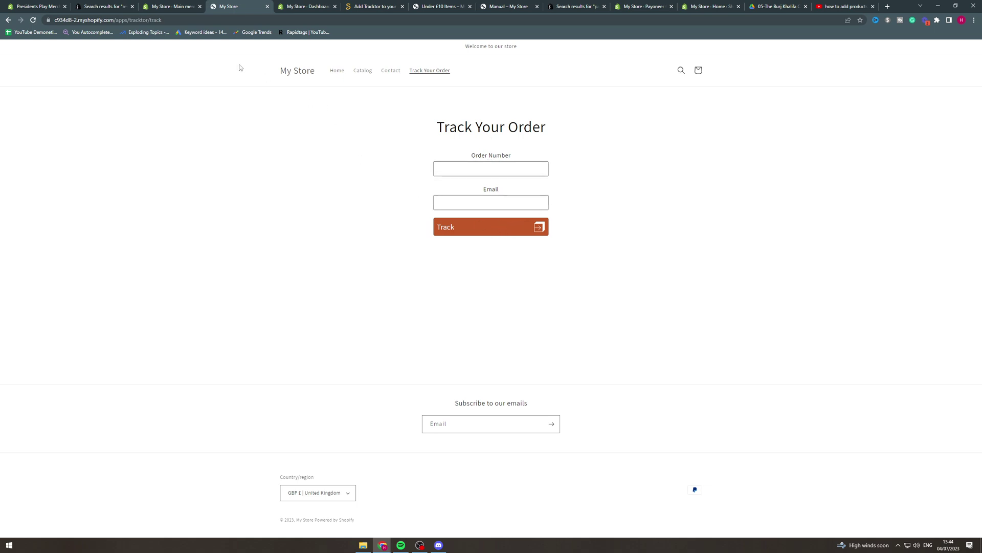
{"action": "left_click", "coordinate": [309, 7]}
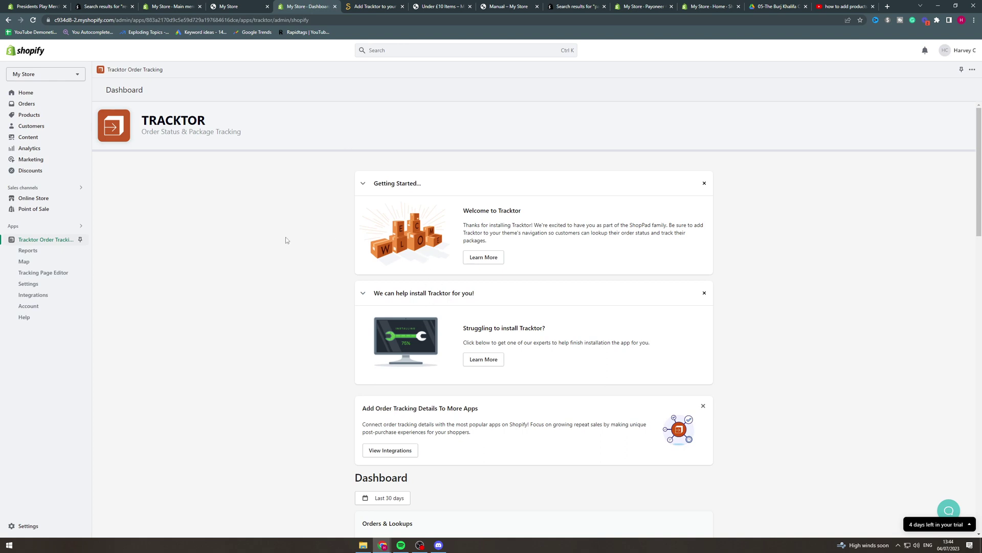
- Reload the Tracktor dashboard, expand install help and page the tutorials to 3 of 6
{"action": "key", "text": "F5"}
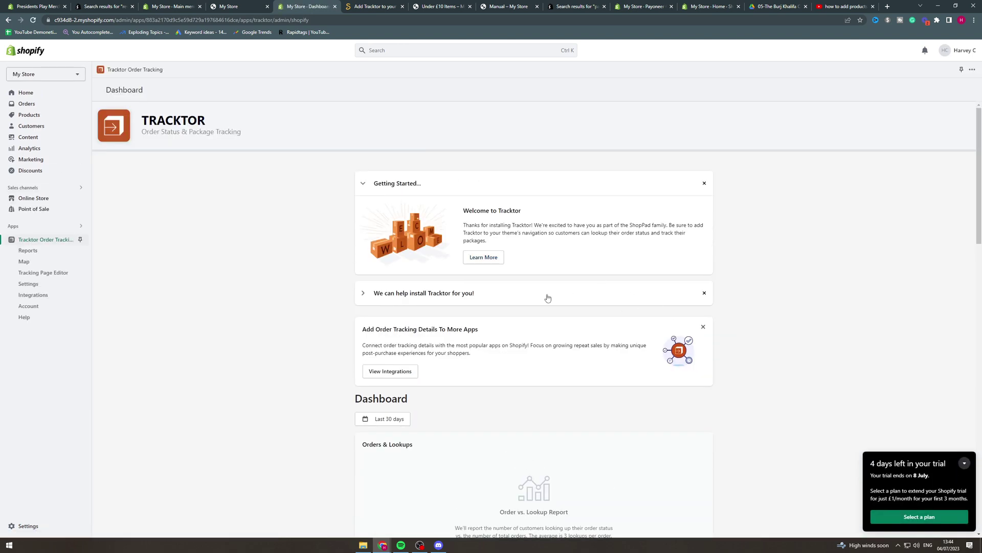
{"action": "left_click", "coordinate": [547, 298]}
{"action": "scroll", "coordinate": [505, 302], "scroll_direction": "down", "scroll_amount": 4}
{"action": "scroll", "coordinate": [391, 232], "scroll_direction": "down", "scroll_amount": 1}
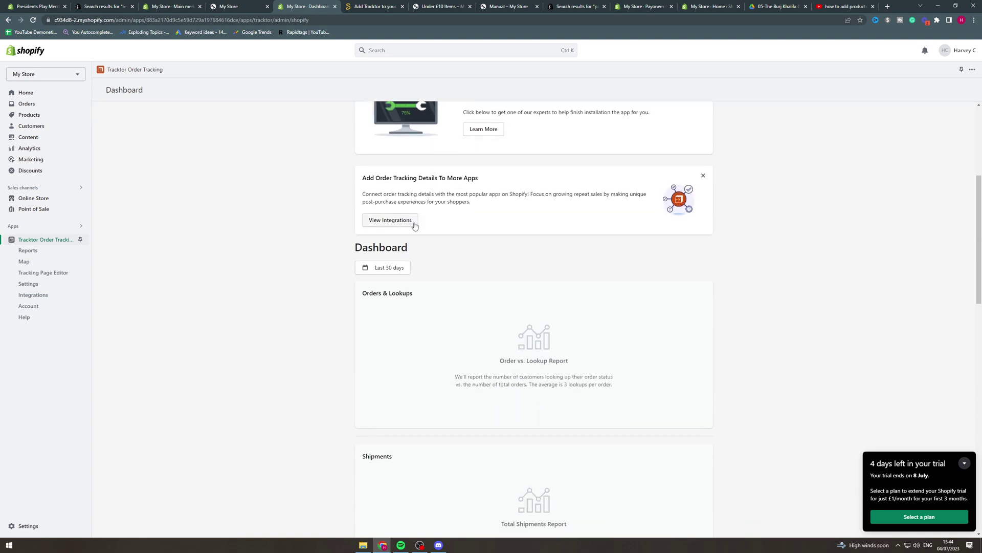
{"action": "scroll", "coordinate": [416, 225], "scroll_direction": "down", "scroll_amount": 3}
{"action": "scroll", "coordinate": [410, 305], "scroll_direction": "down", "scroll_amount": 5}
{"action": "scroll", "coordinate": [428, 397], "scroll_direction": "down", "scroll_amount": 2}
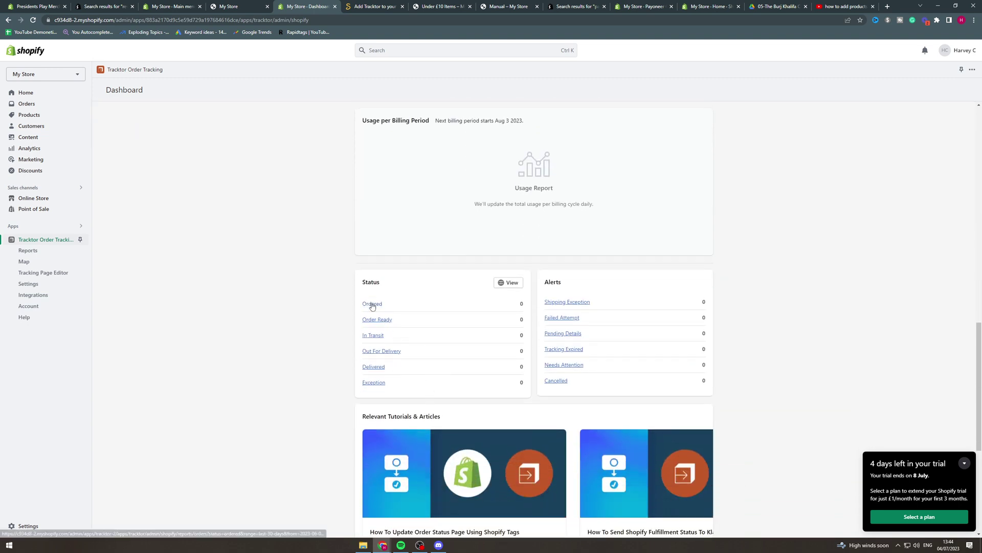
{"action": "scroll", "coordinate": [577, 299], "scroll_direction": "down", "scroll_amount": 1}
{"action": "scroll", "coordinate": [577, 300], "scroll_direction": "down", "scroll_amount": 3}
{"action": "left_click", "coordinate": [385, 415]}
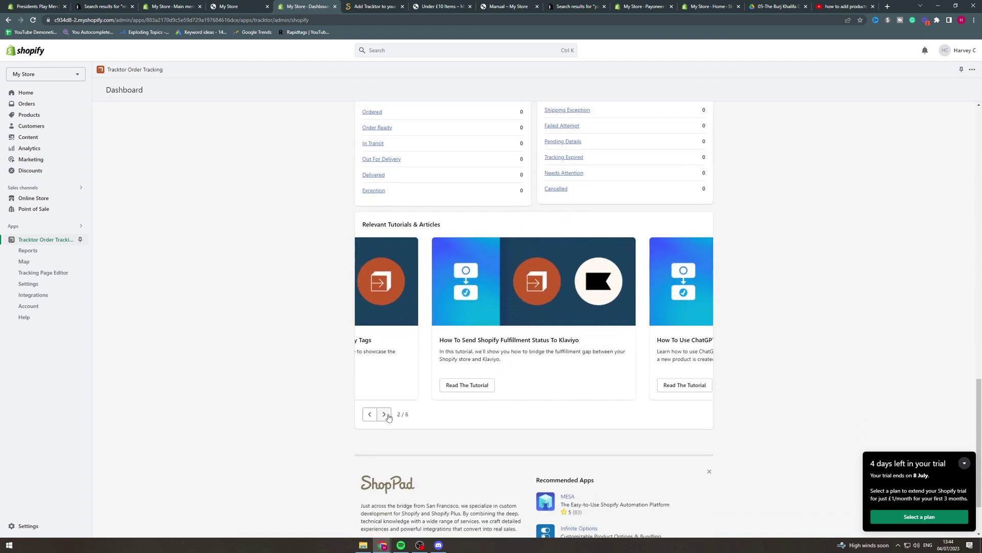
{"action": "left_click", "coordinate": [385, 415]}
{"action": "scroll", "coordinate": [404, 410], "scroll_direction": "down", "scroll_amount": 2}
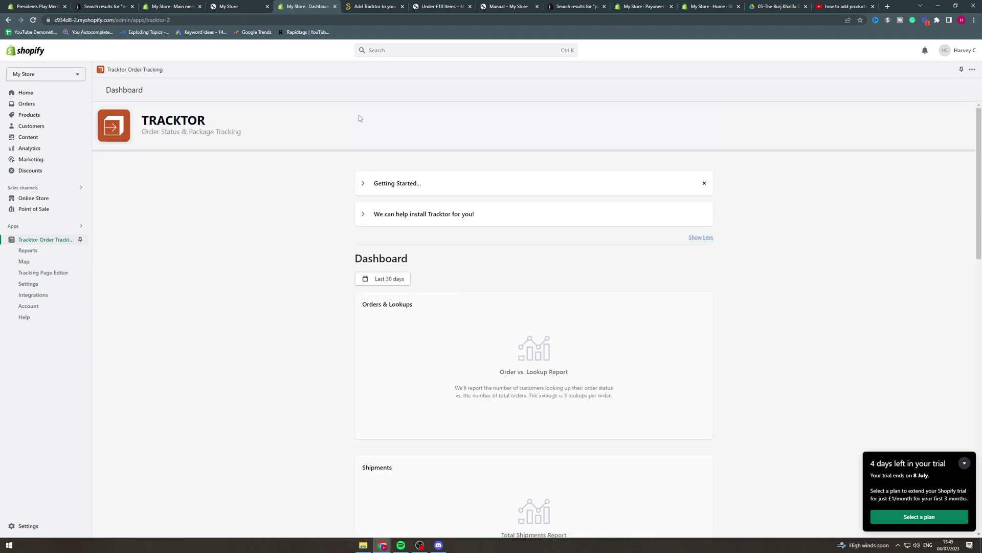
{"action": "mouse_move", "coordinate": [235, 6]}
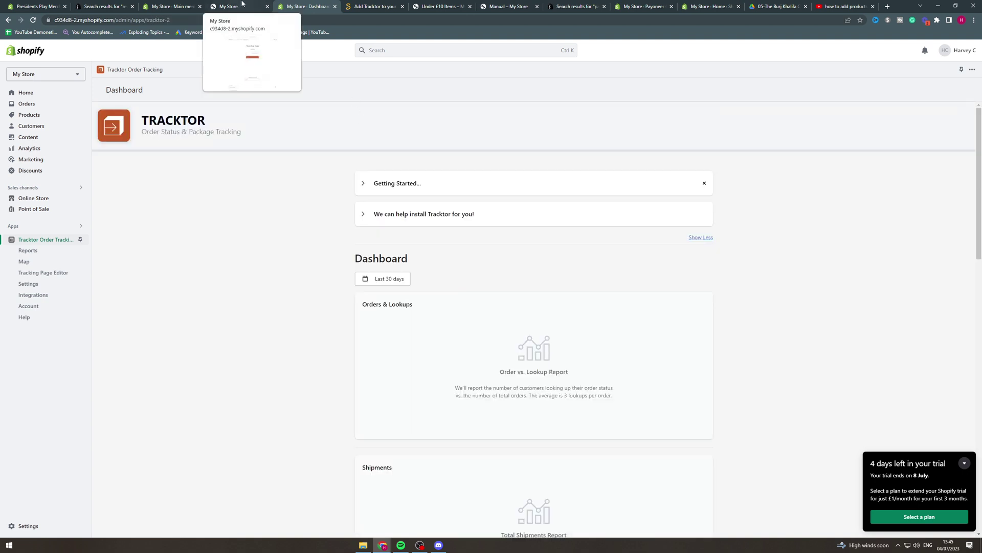
- Recheck the storefront tracking page, then browse Tracktor's Settings and Reports
{"action": "left_click", "coordinate": [242, 4]}
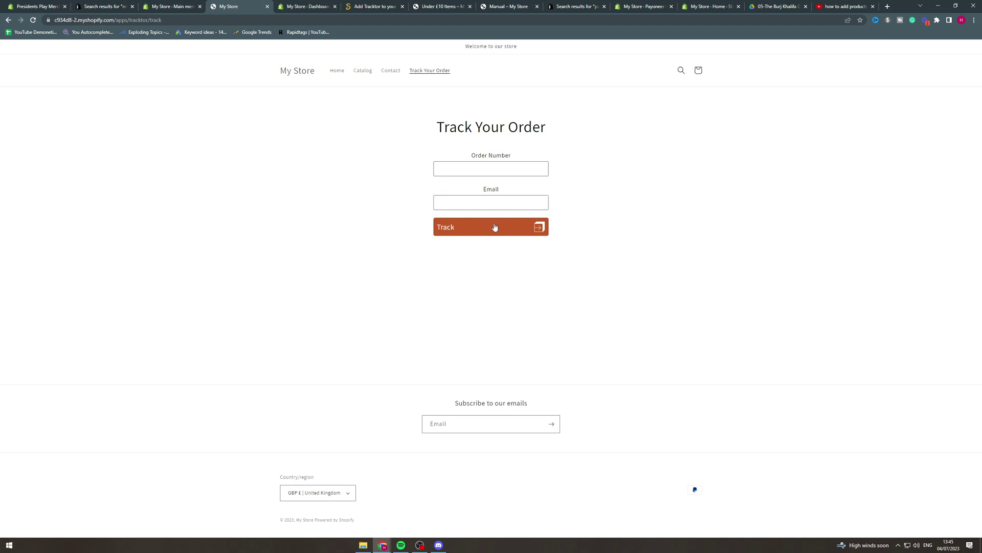
{"action": "left_click", "coordinate": [308, 4]}
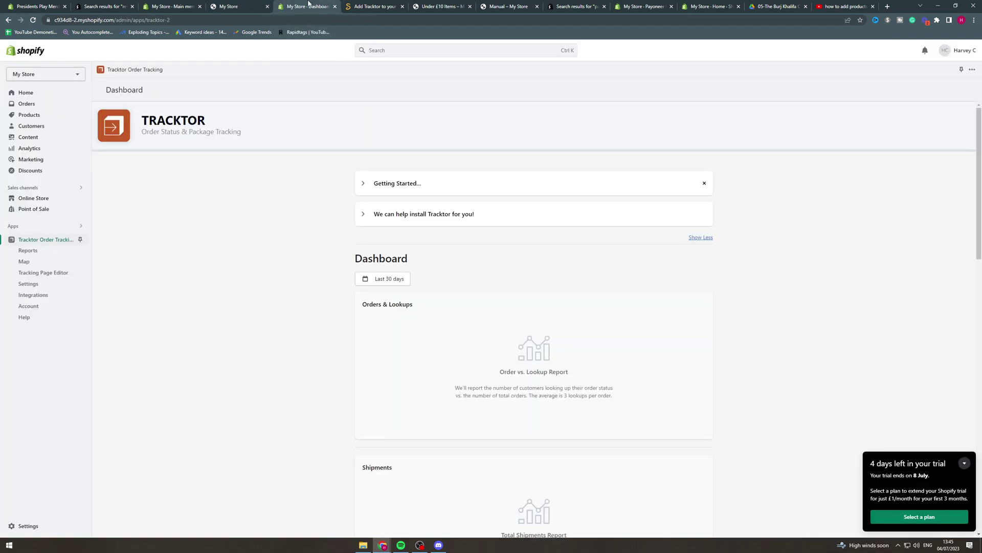
{"action": "left_click", "coordinate": [397, 188]}
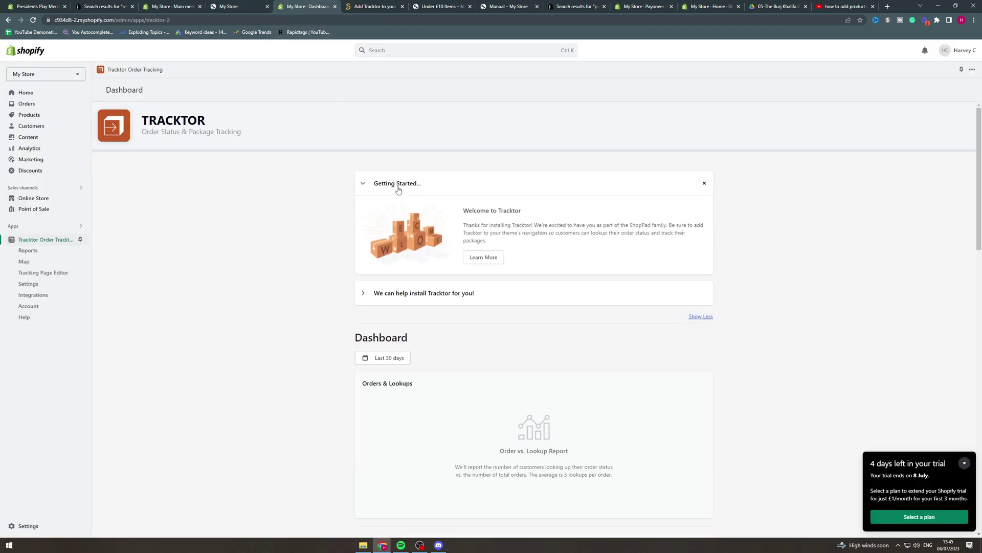
{"action": "left_click", "coordinate": [48, 284]}
{"action": "left_click", "coordinate": [40, 251]}
- View Tracktor's map of packages in transit
{"action": "left_click", "coordinate": [39, 261]}
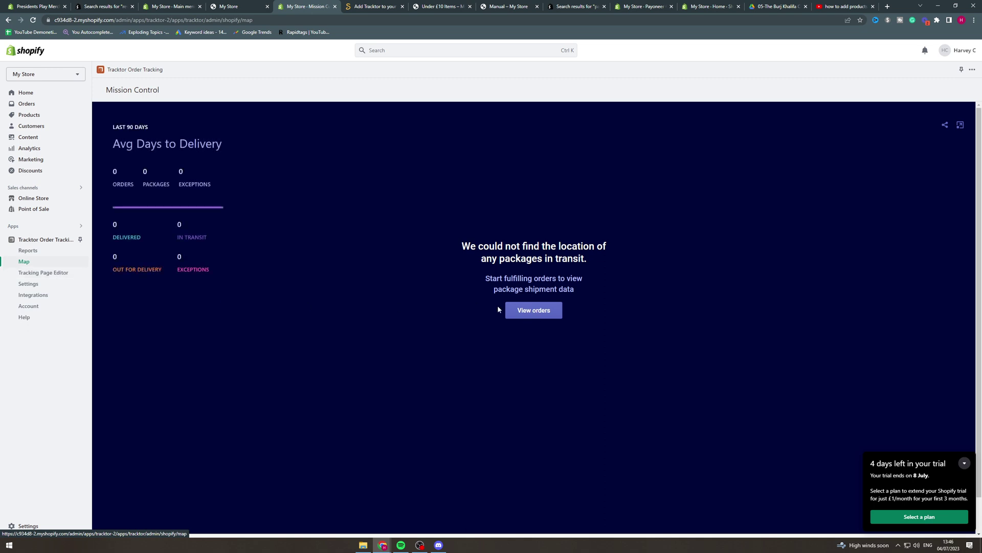
{"action": "scroll", "coordinate": [430, 241], "scroll_direction": "down", "scroll_amount": 2}
{"action": "scroll", "coordinate": [483, 282], "scroll_direction": "up", "scroll_amount": 1}
- Try the Tracking Page Editor twice, dismissing its upgrade prompt, then go to Application Settings
{"action": "left_click", "coordinate": [58, 272]}
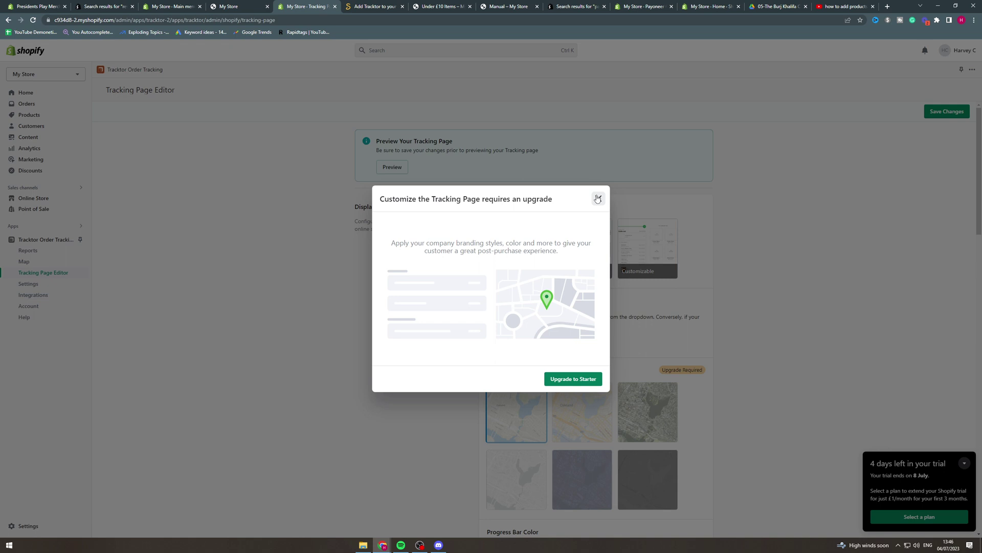
{"action": "left_click", "coordinate": [597, 199]}
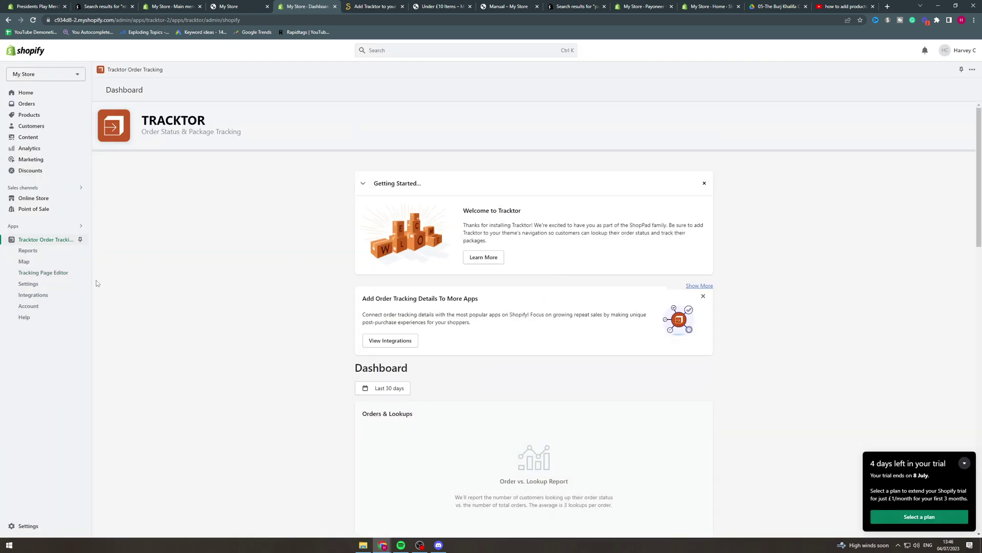
{"action": "left_click", "coordinate": [46, 274]}
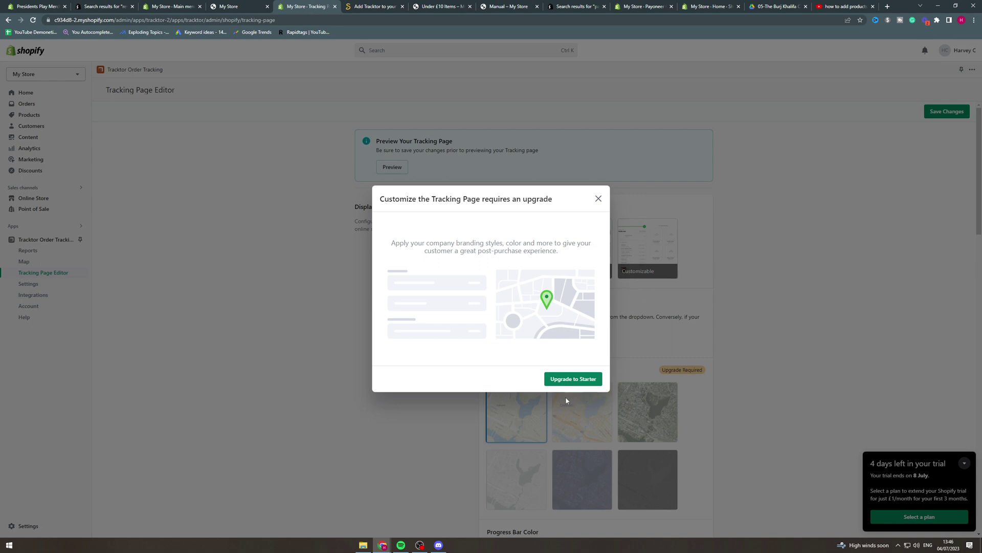
{"action": "left_click", "coordinate": [598, 199]}
{"action": "left_click", "coordinate": [43, 288]}
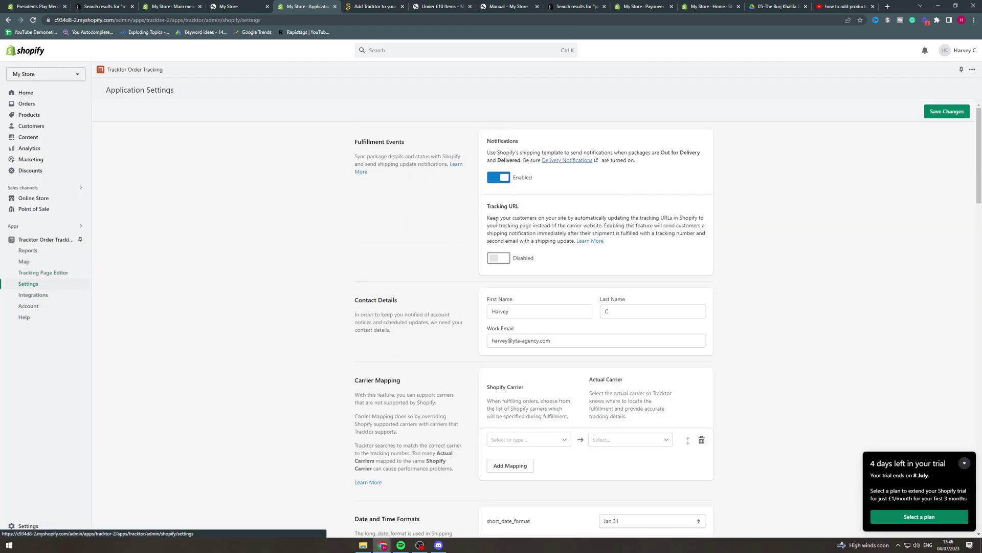
- Scroll through Application Settings: shipping notifications enabled, tracking URLs disabled
{"action": "scroll", "coordinate": [525, 250], "scroll_direction": "down", "scroll_amount": 4}
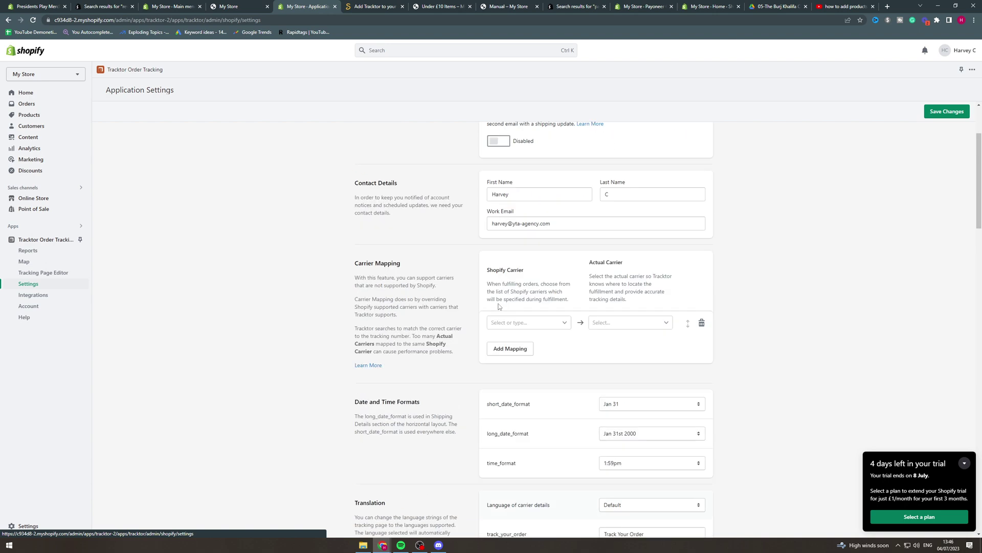
{"action": "scroll", "coordinate": [587, 321], "scroll_direction": "down", "scroll_amount": 3}
{"action": "scroll", "coordinate": [587, 321], "scroll_direction": "down", "scroll_amount": 3}
{"action": "scroll", "coordinate": [653, 362], "scroll_direction": "down", "scroll_amount": 4}
{"action": "scroll", "coordinate": [566, 371], "scroll_direction": "down", "scroll_amount": 4}
- Browse the Integrations page's MESA templates and partner apps like Klaviyo and Omnisend
{"action": "left_click", "coordinate": [46, 299]}
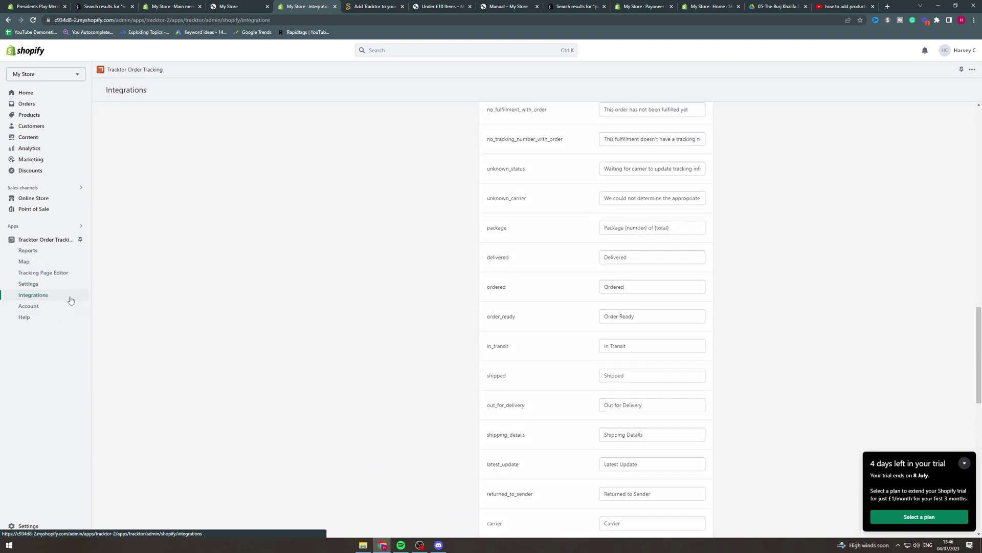
{"action": "scroll", "coordinate": [452, 262], "scroll_direction": "down", "scroll_amount": 3}
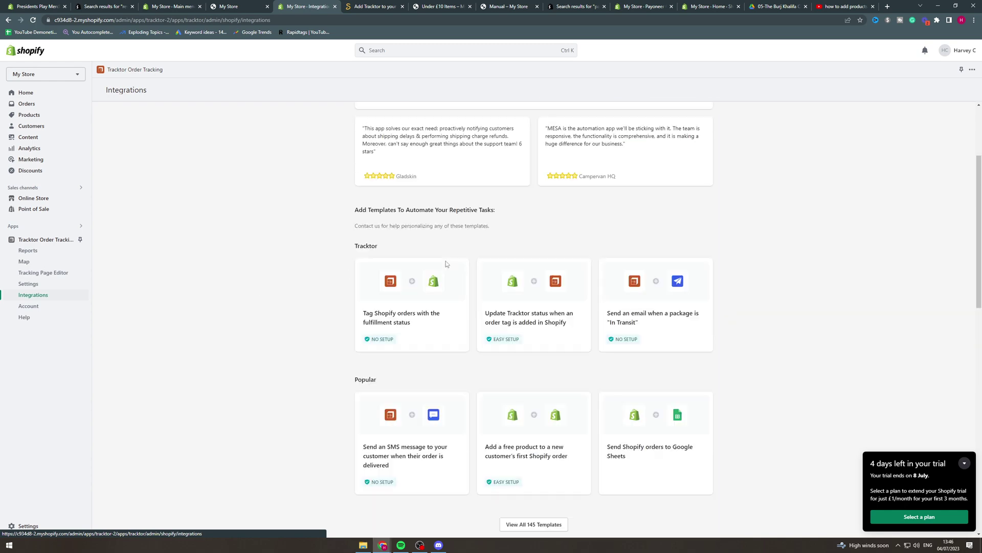
{"action": "scroll", "coordinate": [427, 284], "scroll_direction": "down", "scroll_amount": 2}
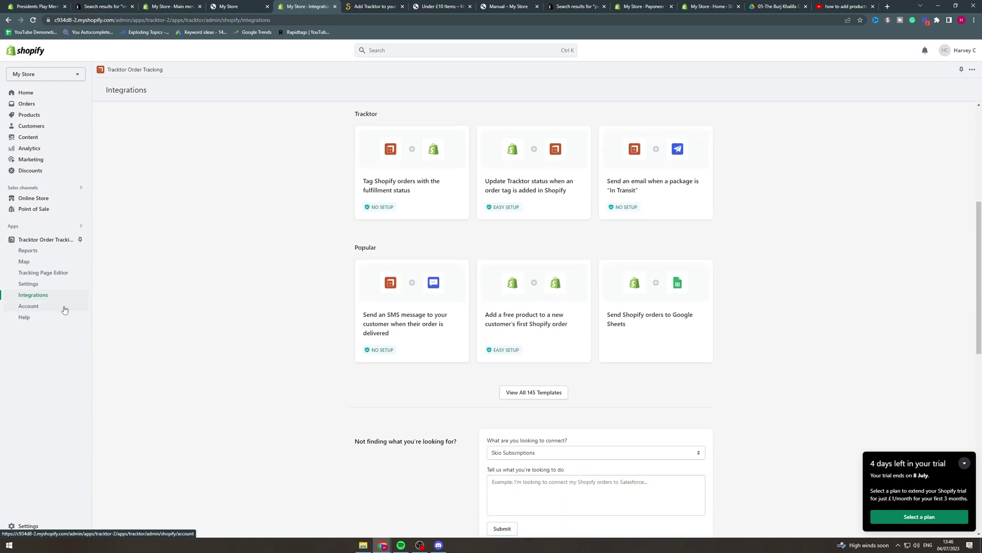
{"action": "scroll", "coordinate": [358, 340], "scroll_direction": "down", "scroll_amount": 4}
{"action": "scroll", "coordinate": [358, 340], "scroll_direction": "down", "scroll_amount": 3}
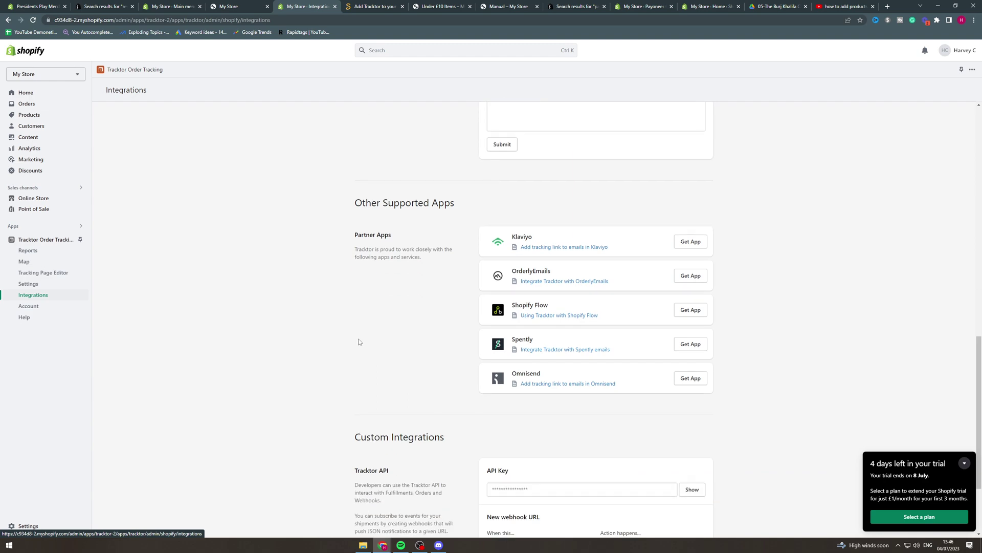
{"action": "scroll", "coordinate": [359, 342], "scroll_direction": "down", "scroll_amount": 2}
{"action": "scroll", "coordinate": [374, 282], "scroll_direction": "up", "scroll_amount": 5}
{"action": "scroll", "coordinate": [386, 218], "scroll_direction": "up", "scroll_amount": 10}
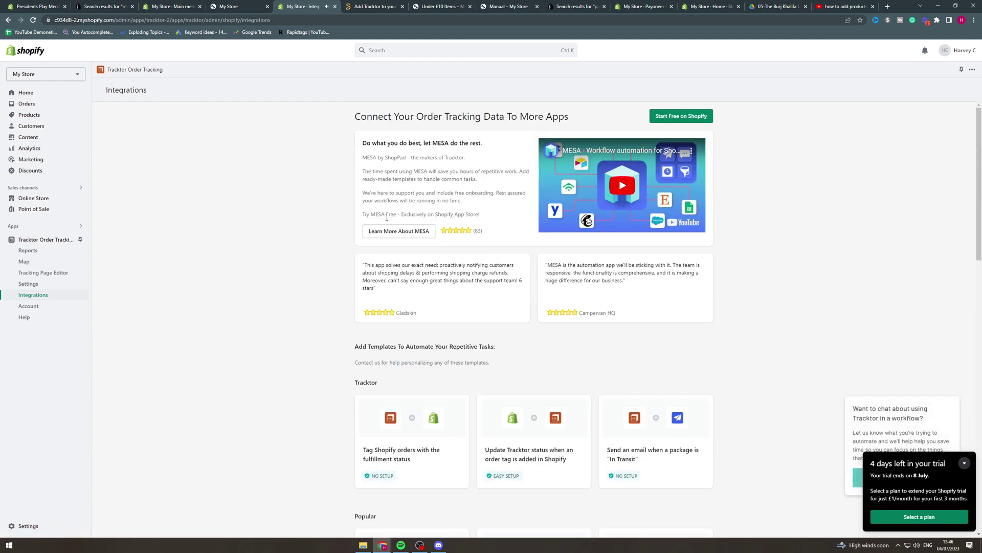